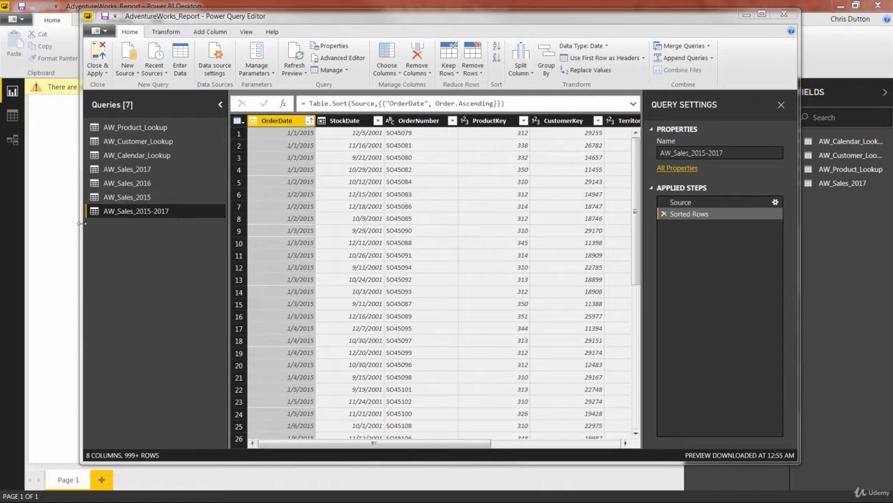
left_click(112, 198)
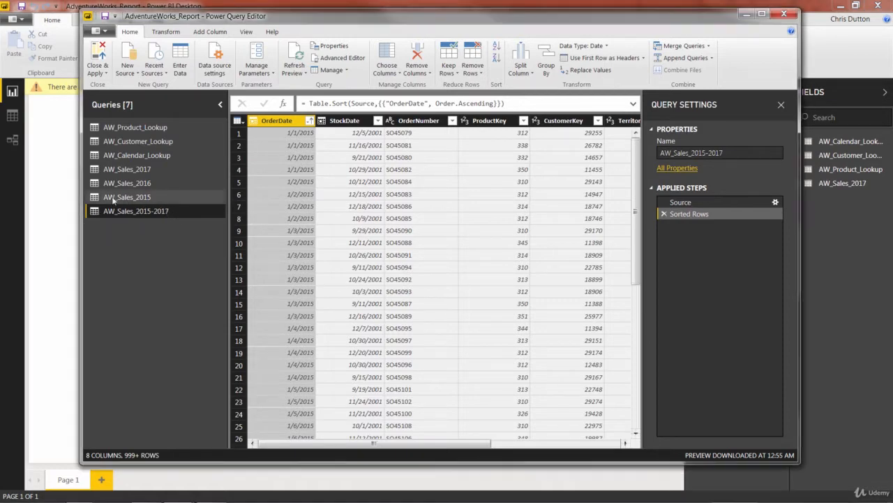
left_click(122, 183)
left_click(127, 170)
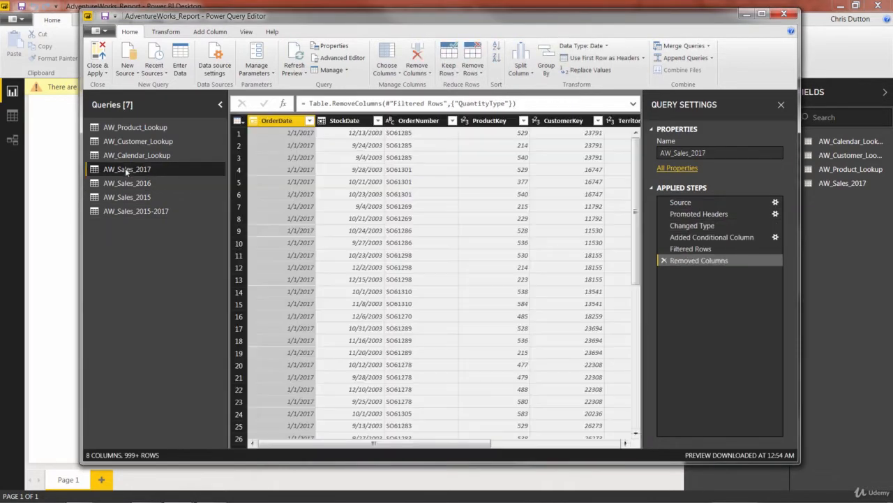
right_click(129, 169)
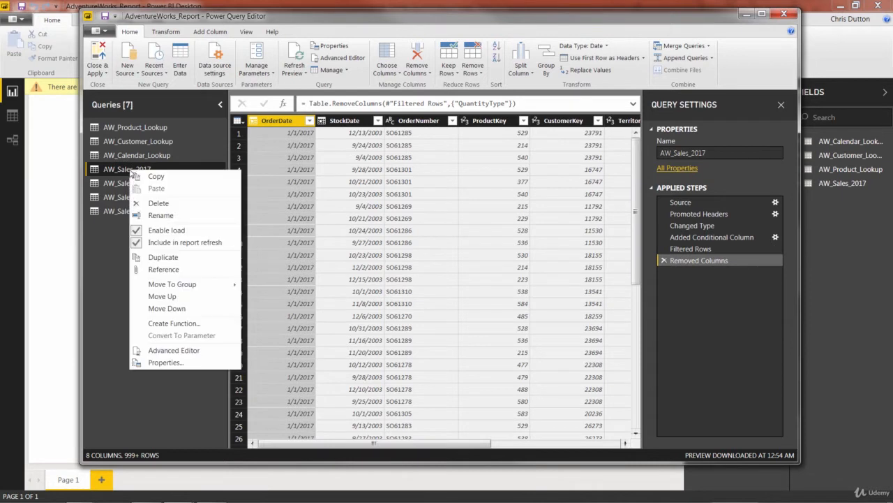
left_click(155, 202)
left_click(544, 280)
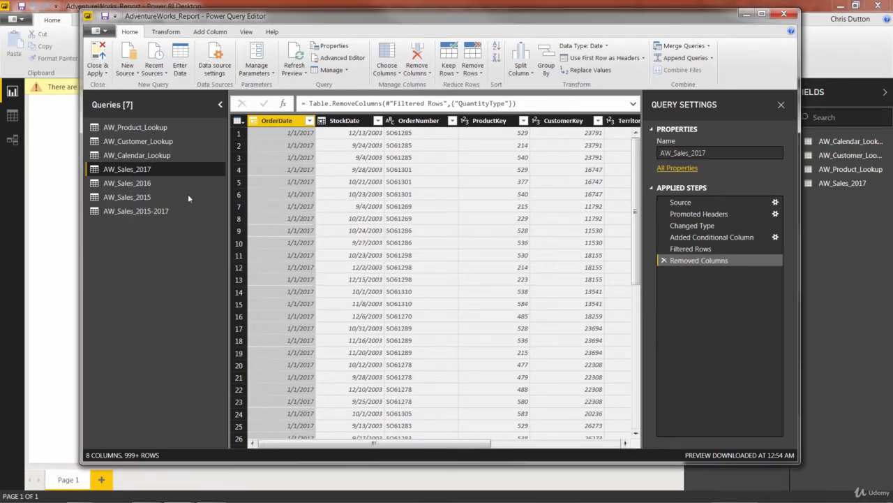
- Delete the AW_Sales_2015-2017 and AW_Sales_2015 queries
left_click(118, 211)
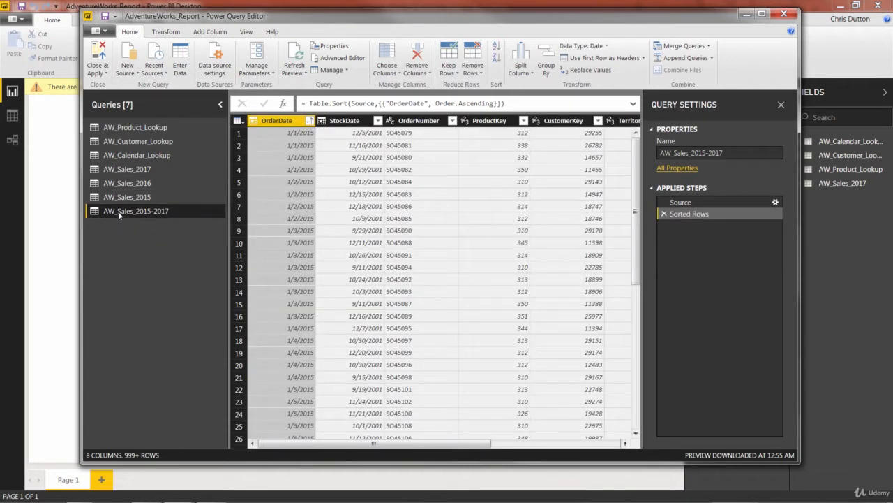
right_click(118, 211)
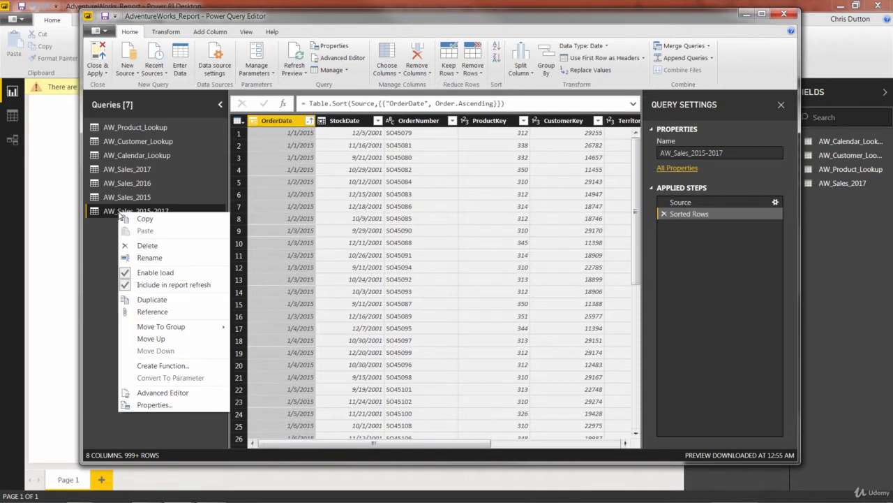
left_click(143, 245)
left_click(497, 275)
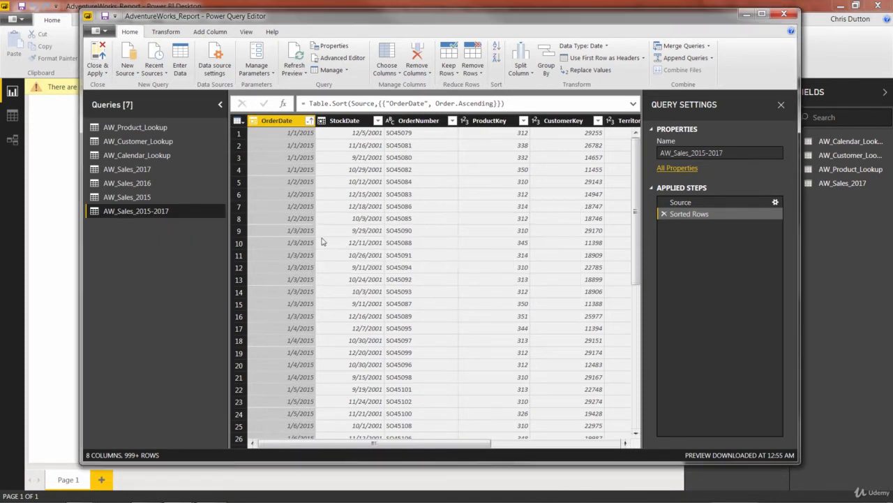
left_click(130, 198)
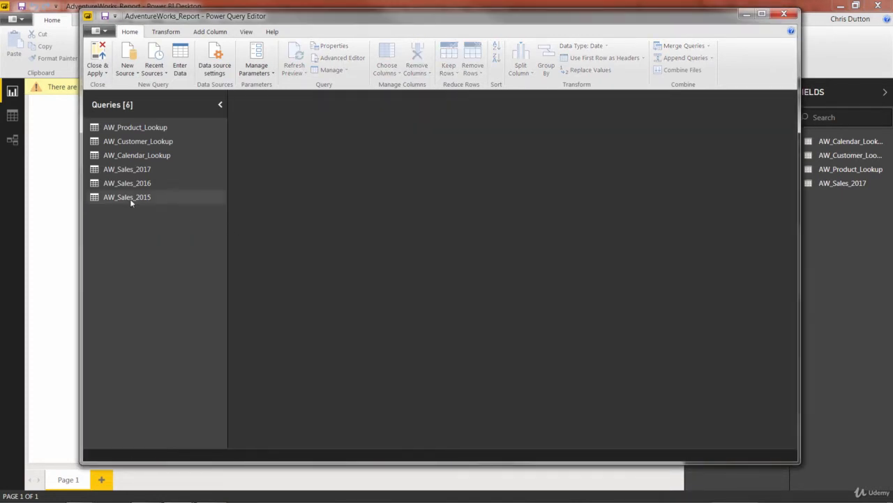
right_click(130, 198)
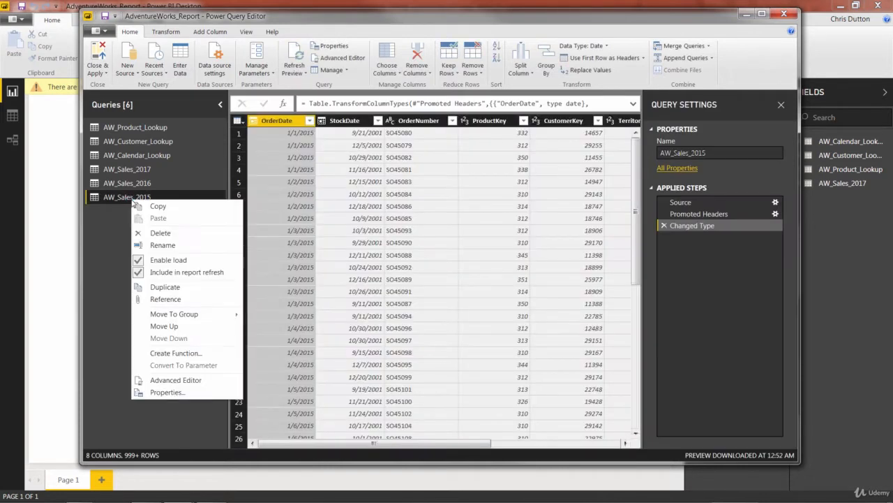
left_click(165, 228)
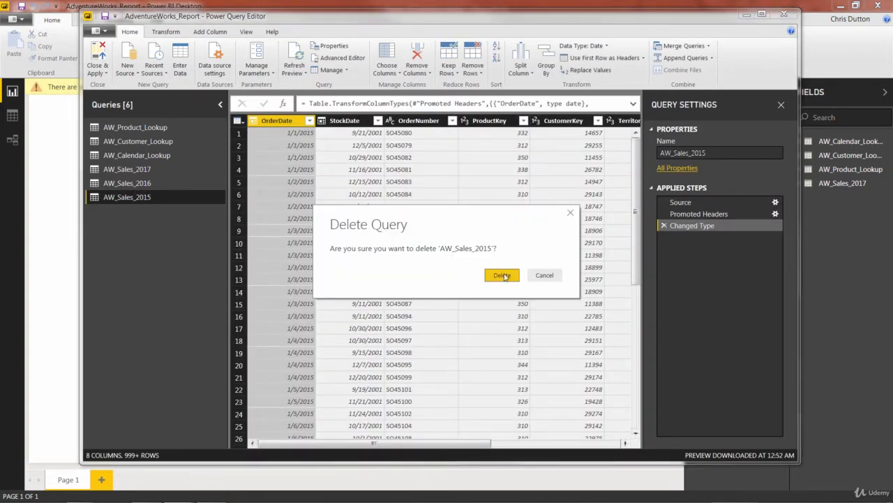
left_click(499, 275)
- Delete the AW_Sales_2016 and AW_Sales_2017 queries
left_click(135, 182)
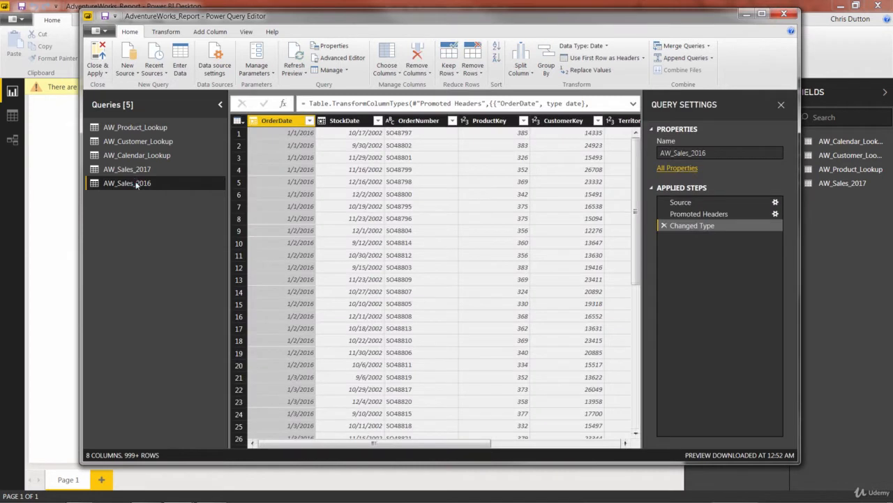
right_click(136, 183)
left_click(165, 216)
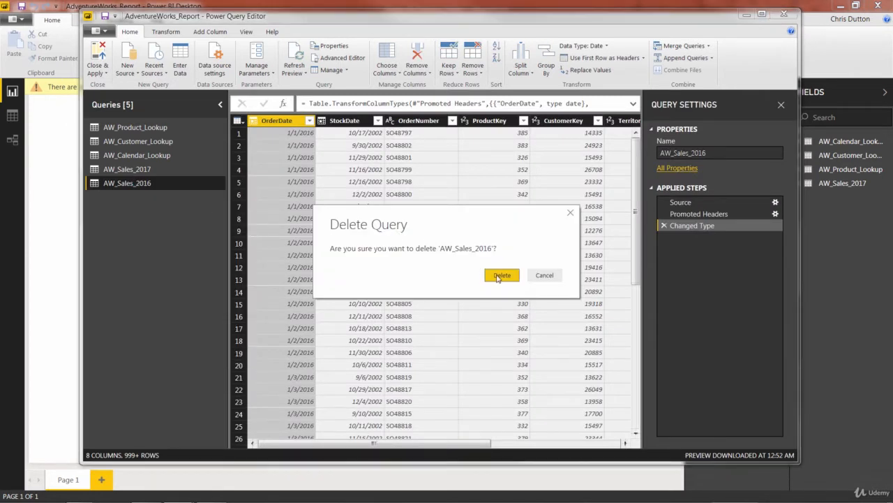
left_click(499, 275)
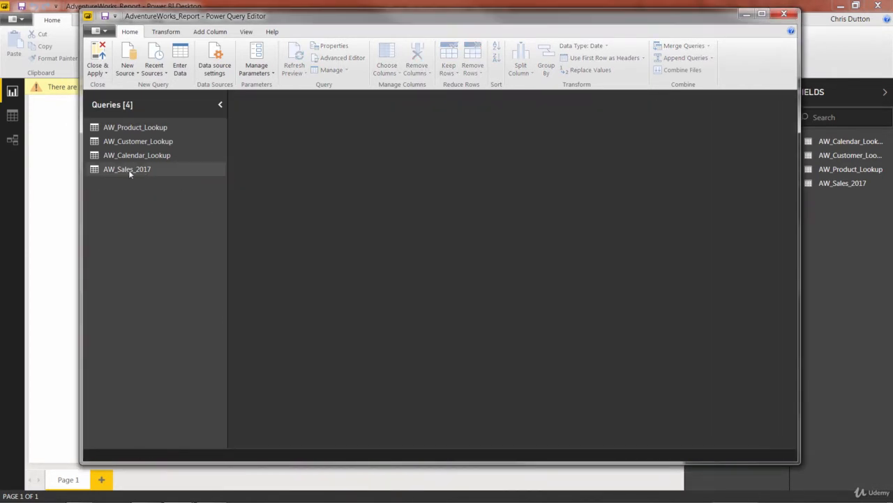
left_click(128, 170)
right_click(123, 170)
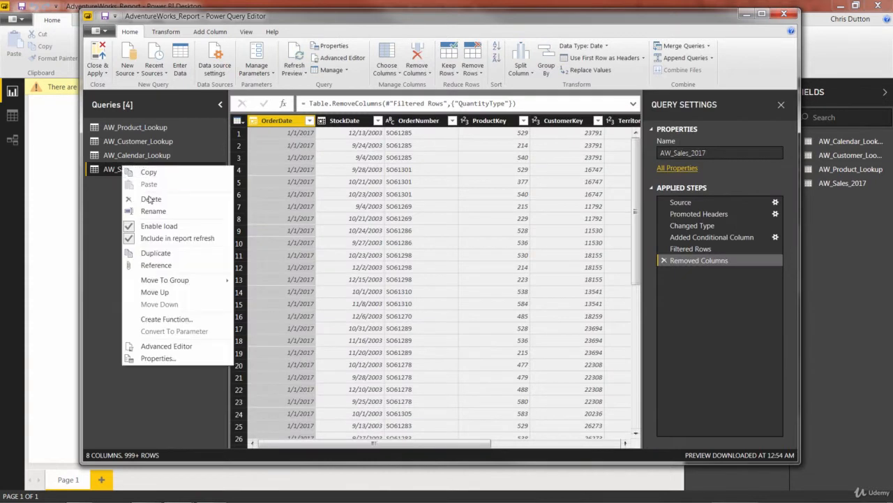
left_click(148, 195)
left_click(497, 275)
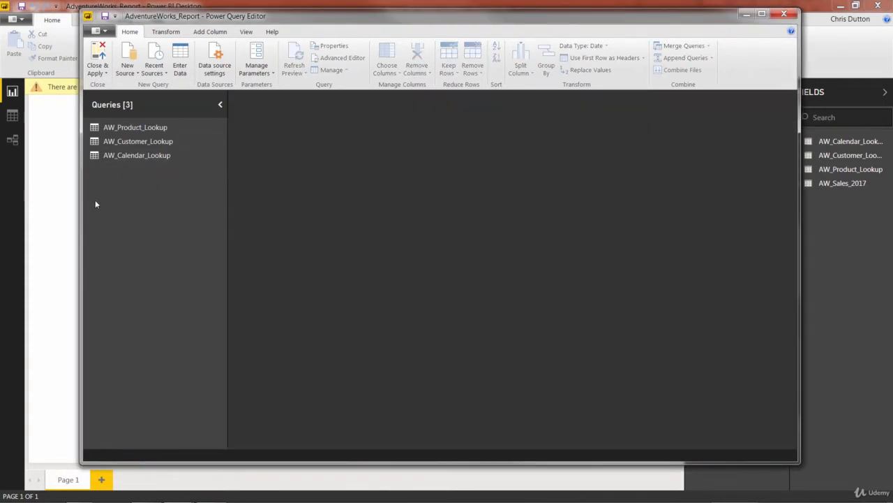
- Create a new folder named AW_Sales in the Adventure Works directory
left_click_drag(159, 156, 147, 136)
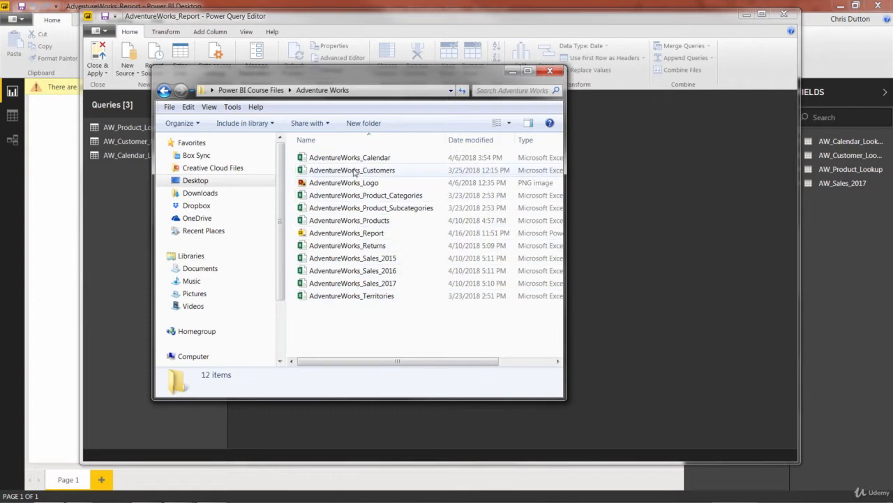
left_click(356, 258)
left_click(359, 271)
left_click(365, 283)
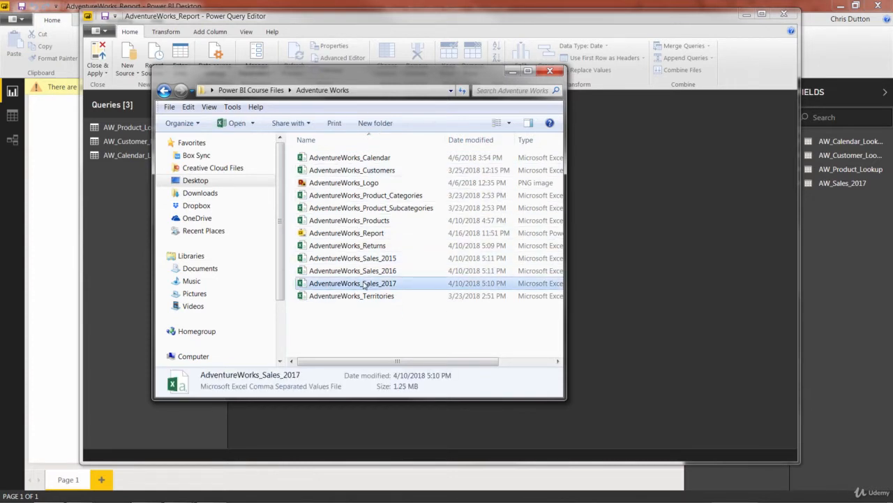
right_click(326, 318)
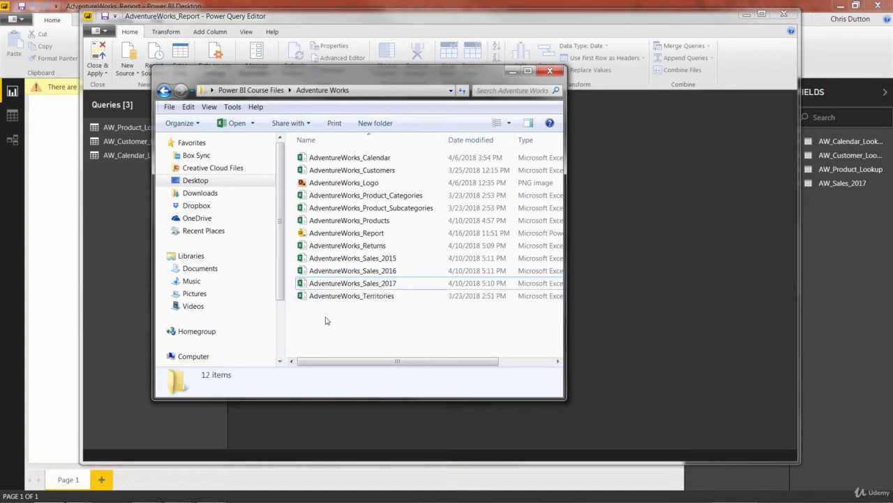
mouse_move(371, 454)
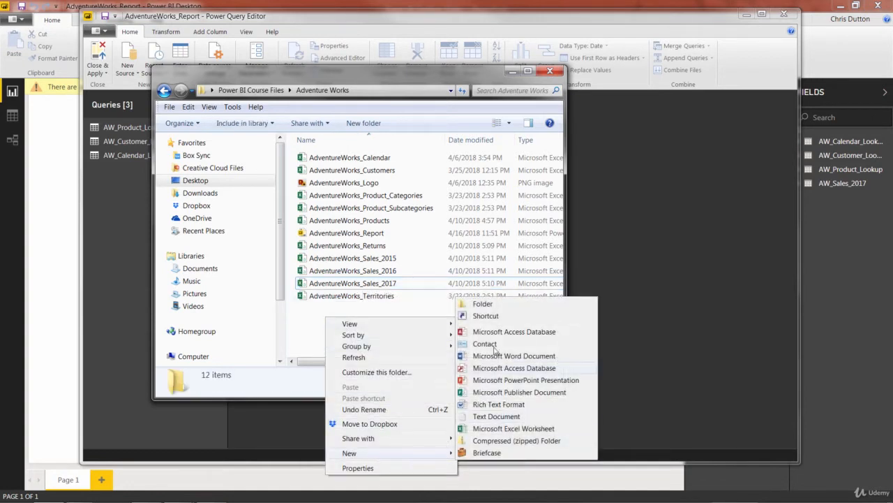
left_click(488, 310)
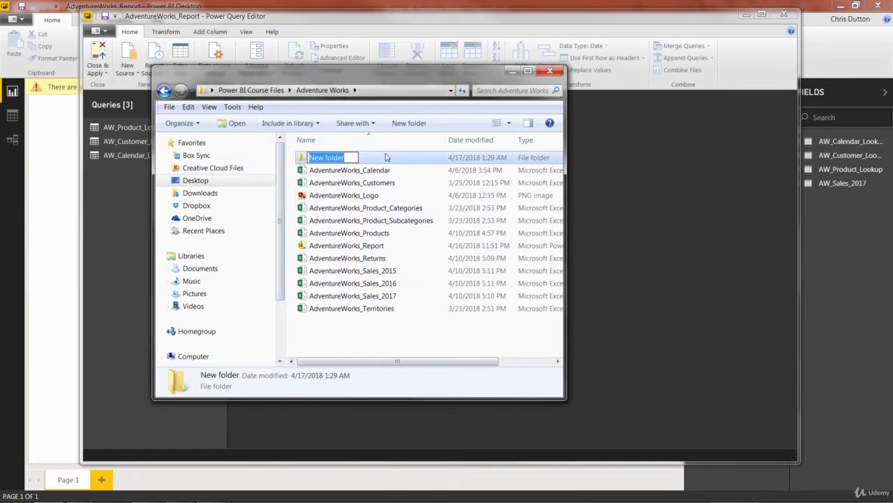
type("AW")
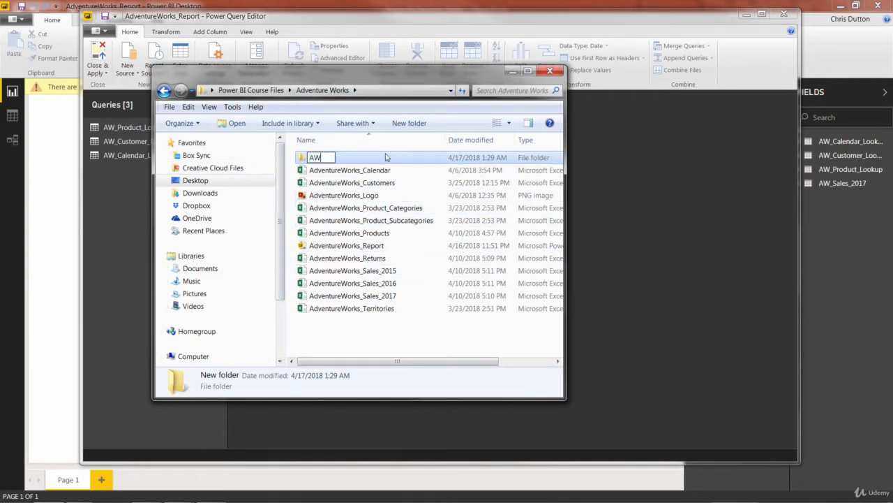
type("_Sales")
key("Return")
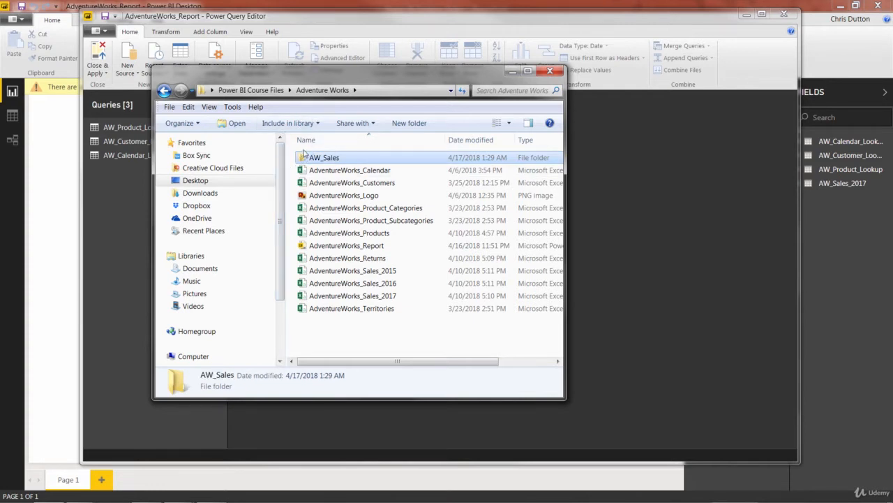
- Move the AdventureWorks_Sales_2015, 2016 and 2017 files into the AW_Sales folder
left_click(342, 271)
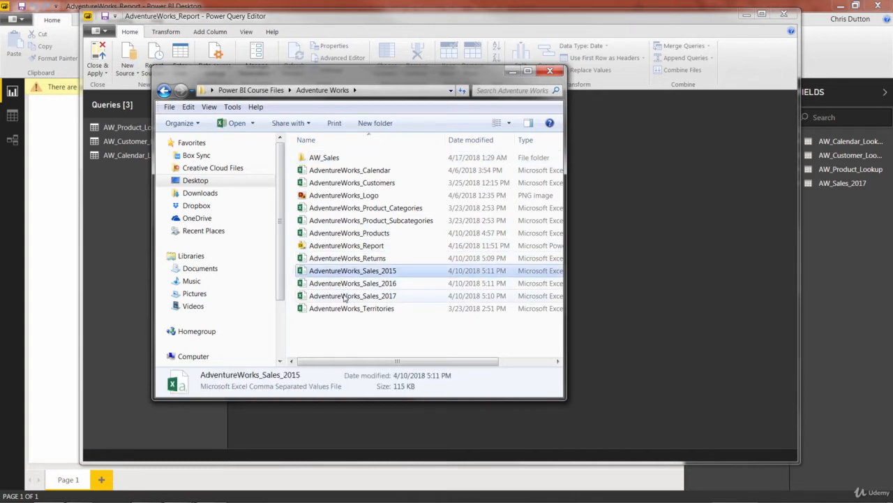
left_click(355, 296, "shift")
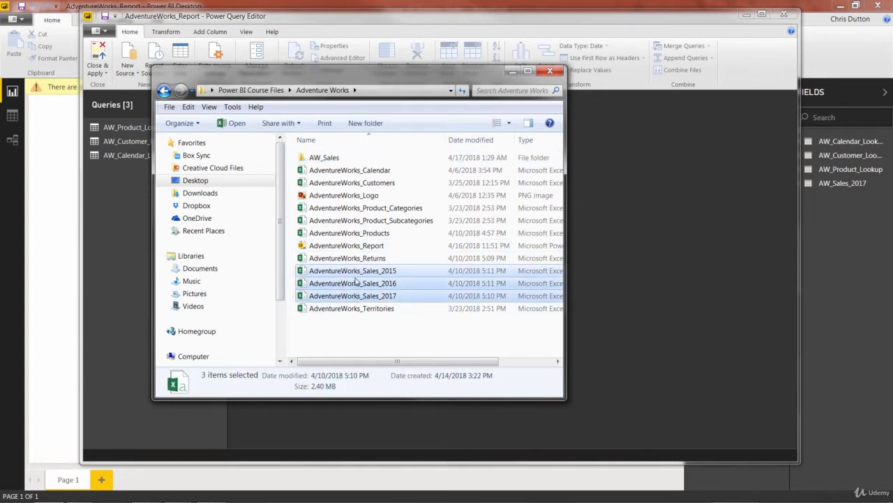
left_click_drag(356, 281, 326, 159)
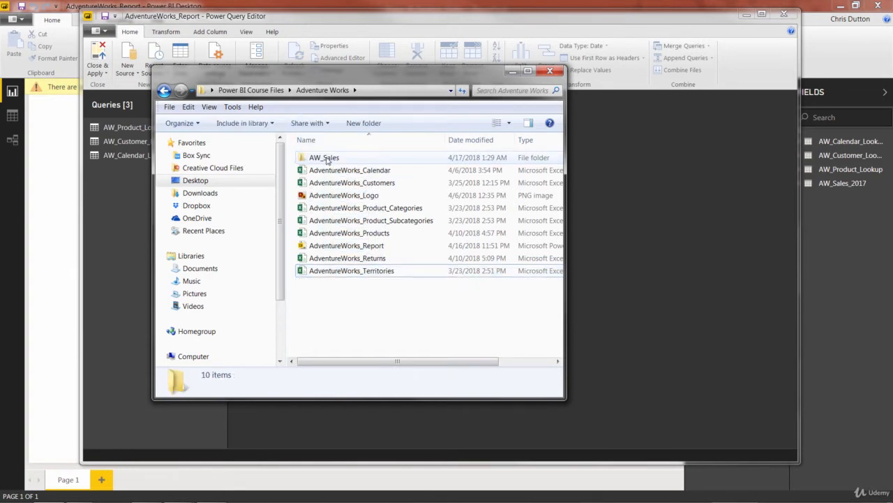
- Open the AW_Sales folder to review its files, return, and close the file browser
double_click(326, 158)
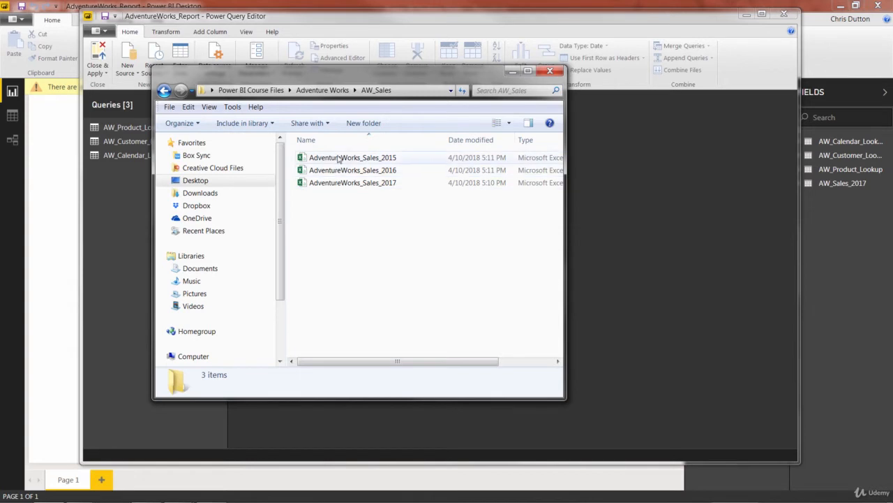
left_click(328, 90)
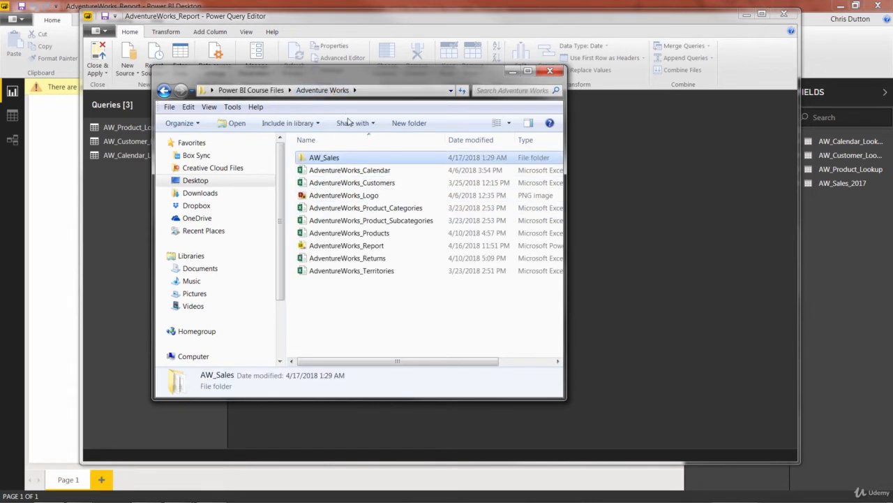
left_click(550, 72)
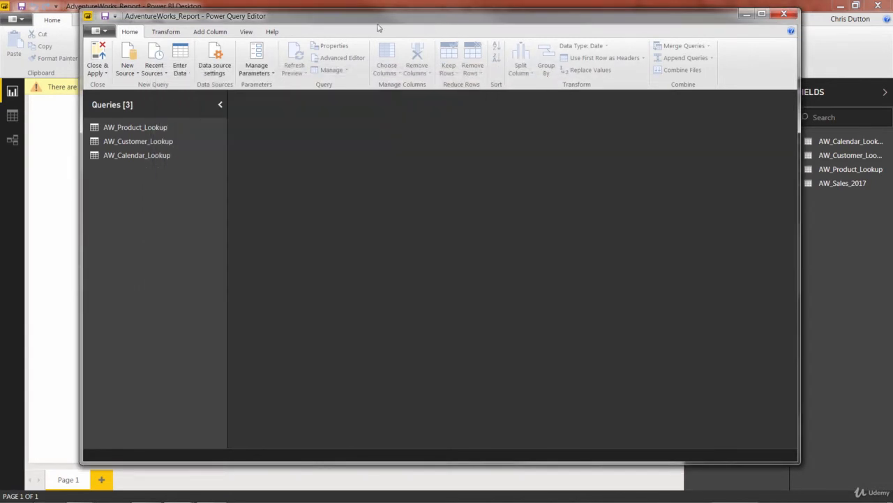
- Start a new Folder data source from the full Get Data list
left_click(130, 75)
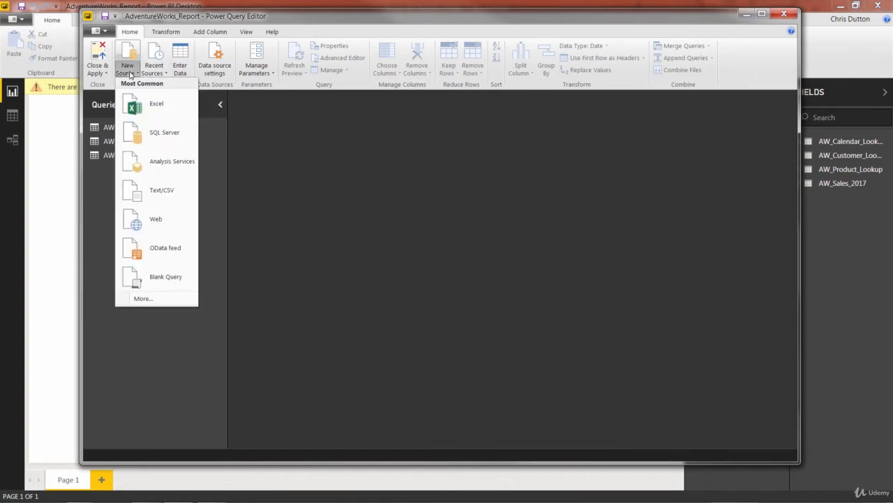
left_click(139, 298)
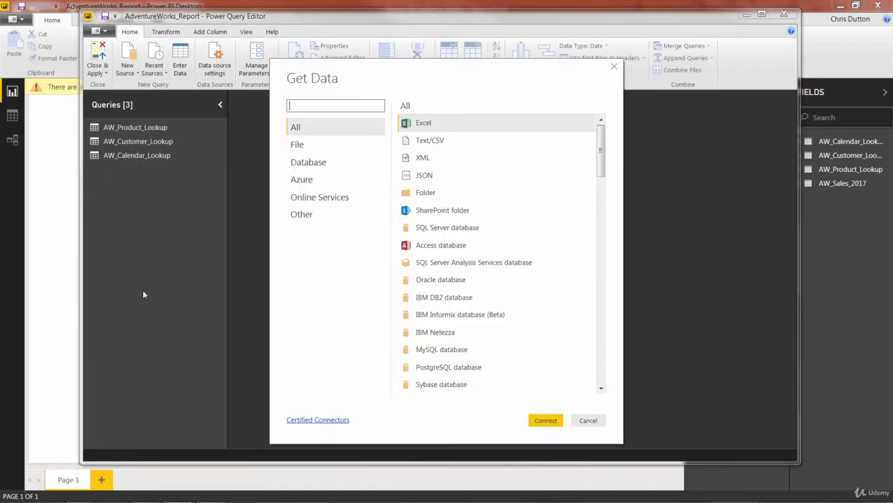
left_click(431, 195)
left_click(544, 421)
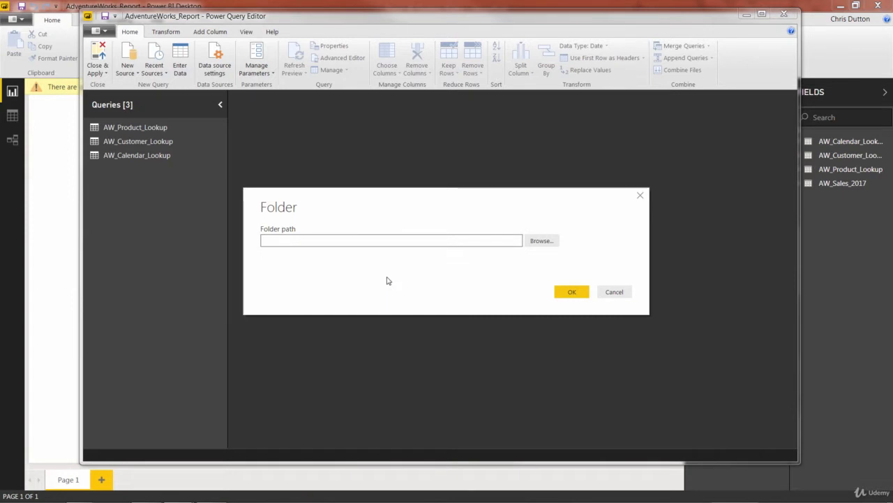
- Browse to and select the AW_Sales folder inside Adventure Works as the folder path, and confirm
left_click(542, 242)
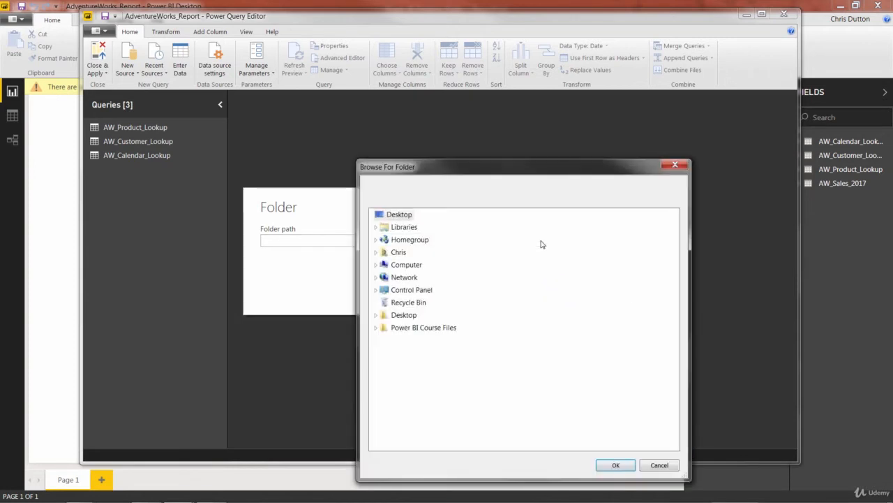
left_click(384, 329)
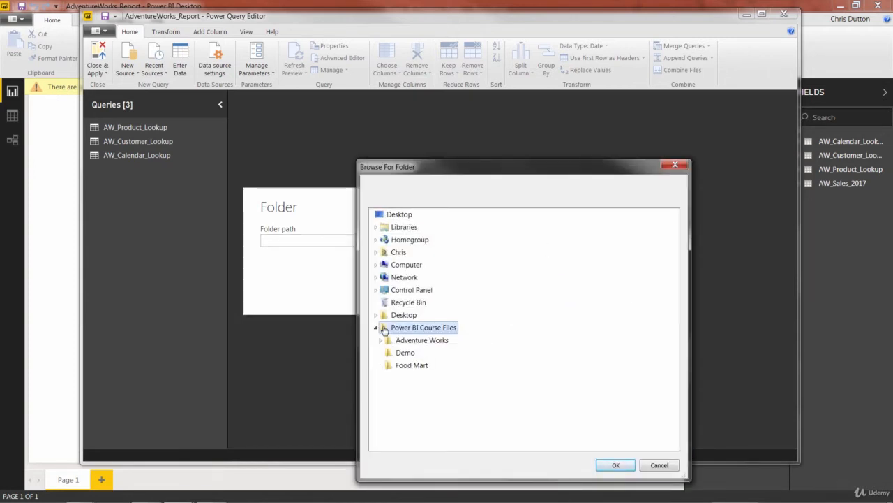
left_click(389, 342)
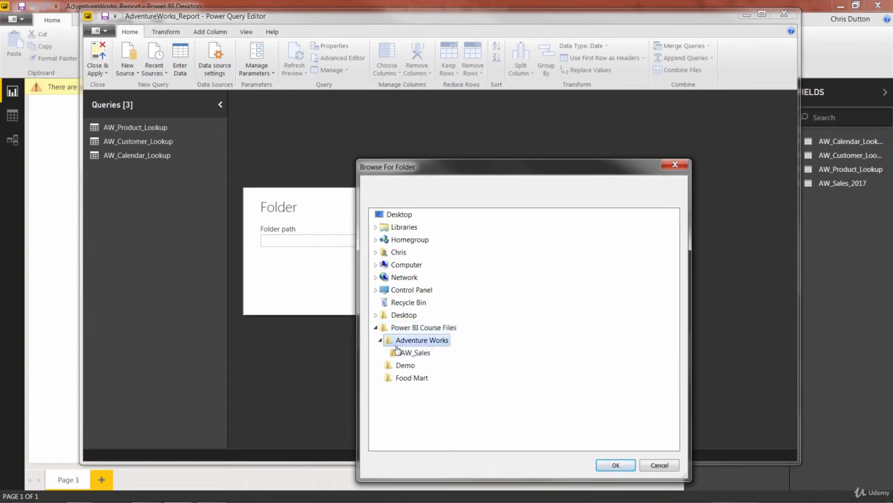
left_click(410, 352)
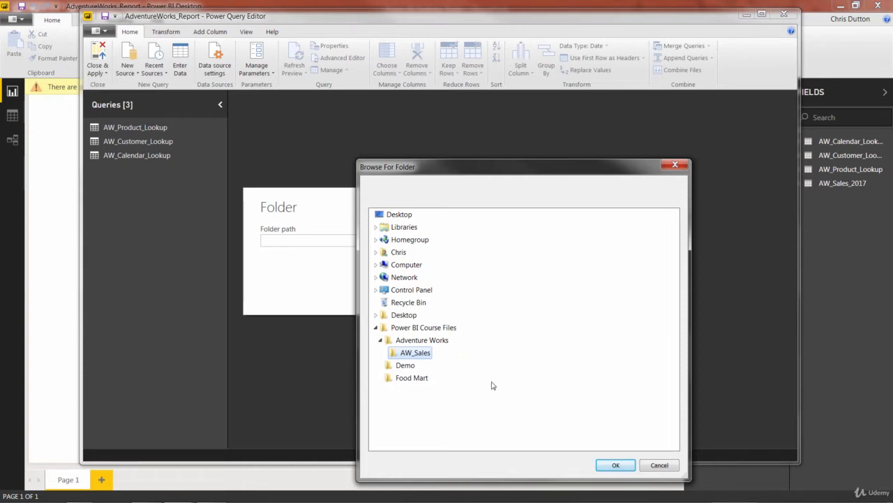
left_click(614, 464)
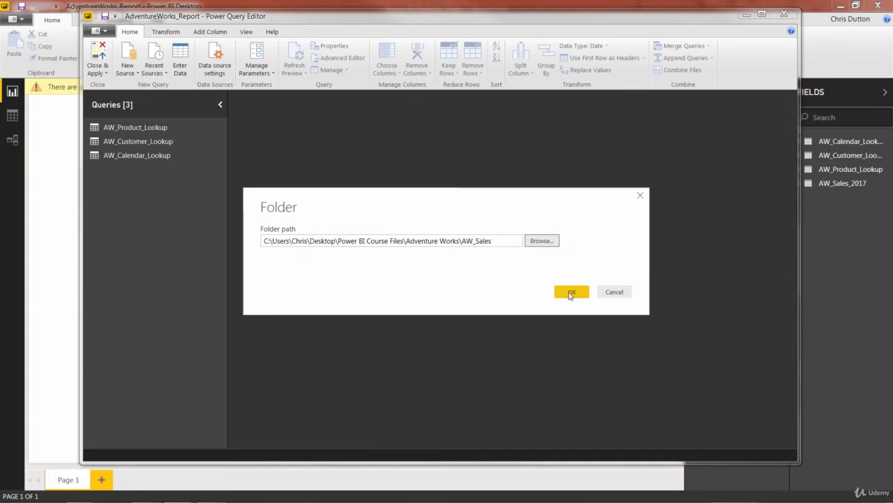
left_click(571, 292)
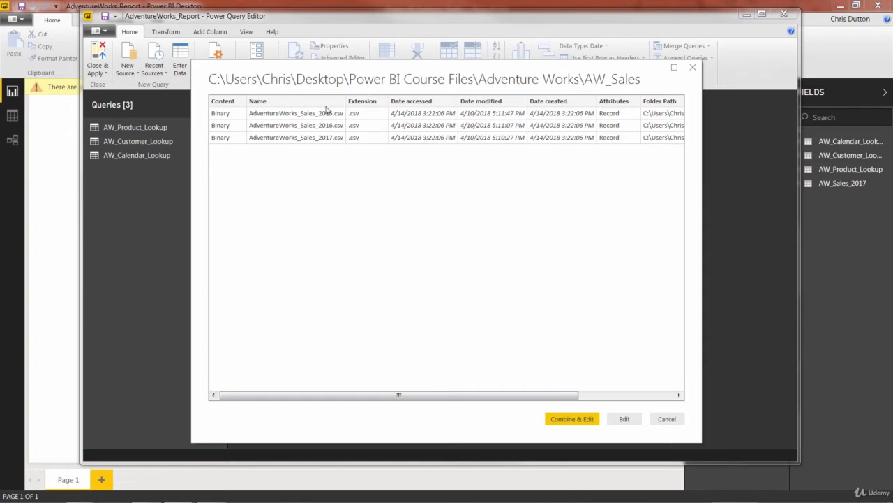
- Load the AW_Sales folder's file list into the editor as a new query and scroll through its columns
left_click_drag(315, 397, 466, 403)
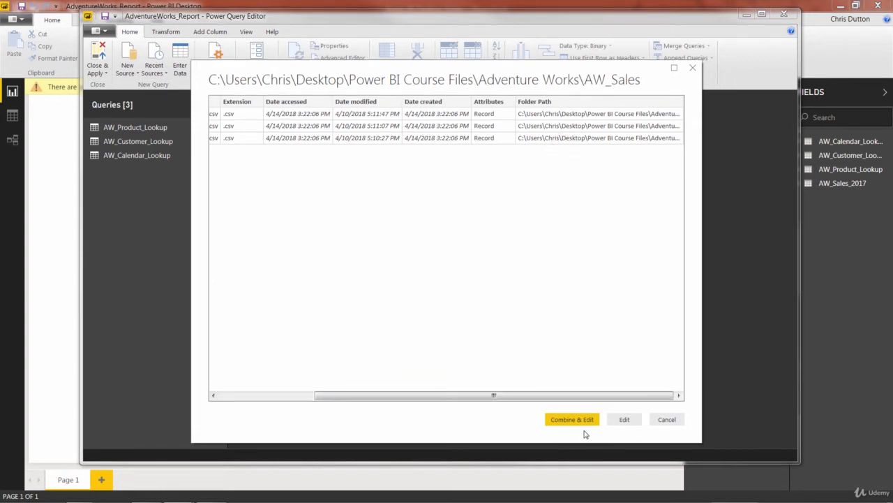
left_click(636, 421)
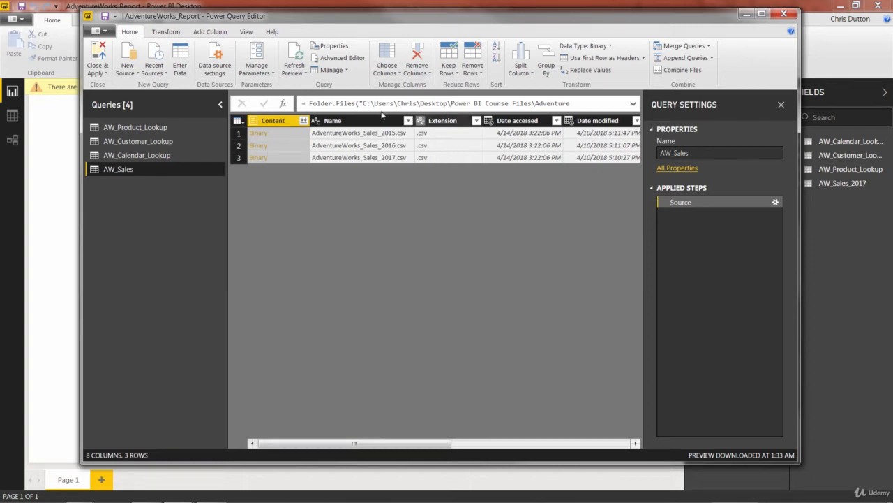
left_click_drag(333, 443, 521, 448)
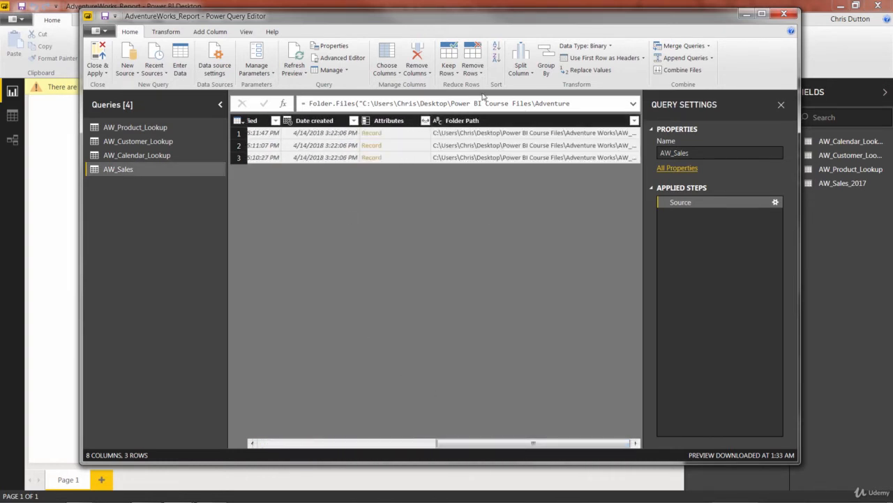
left_click_drag(471, 443, 297, 443)
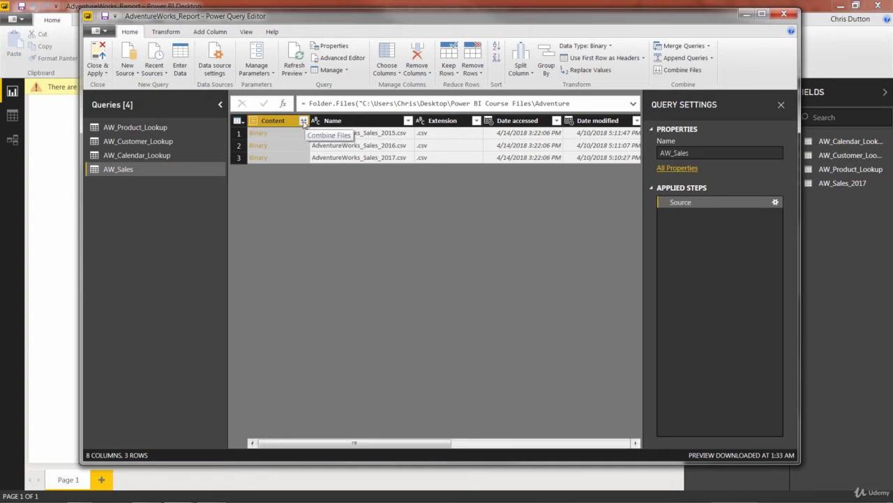
- Combine the files from the Content column, keeping the first file as the example file
left_click(303, 122)
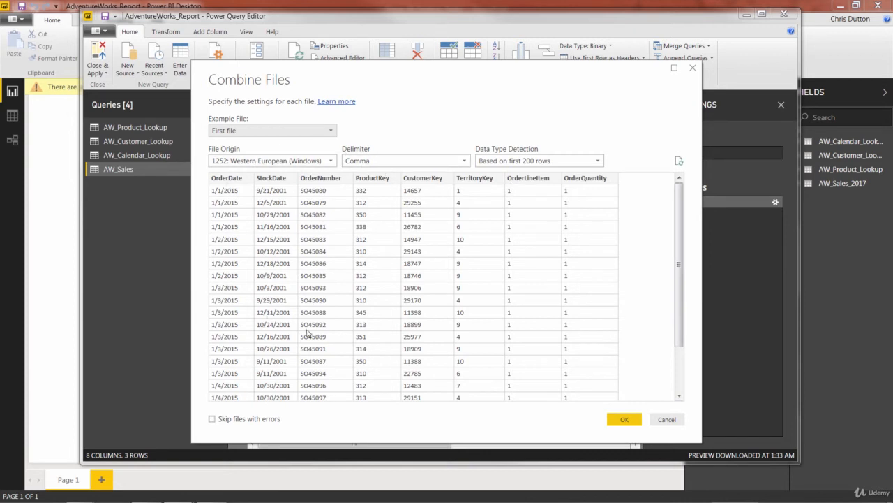
left_click(332, 133)
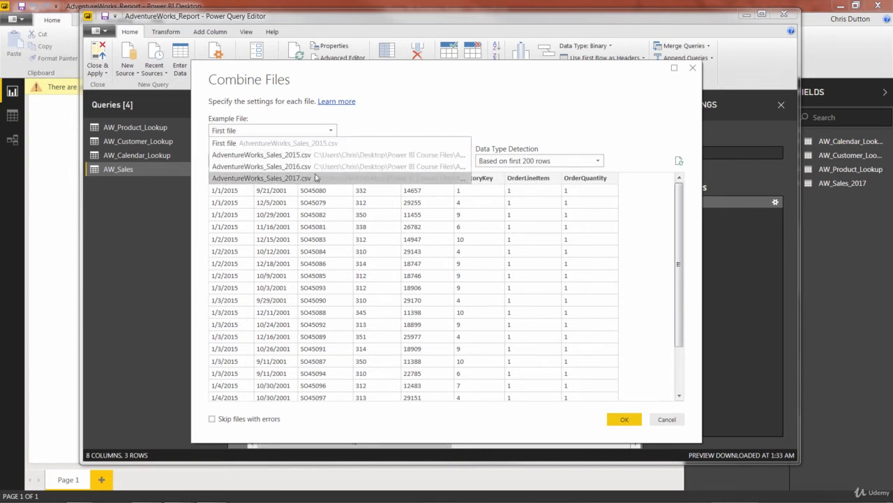
left_click(328, 143)
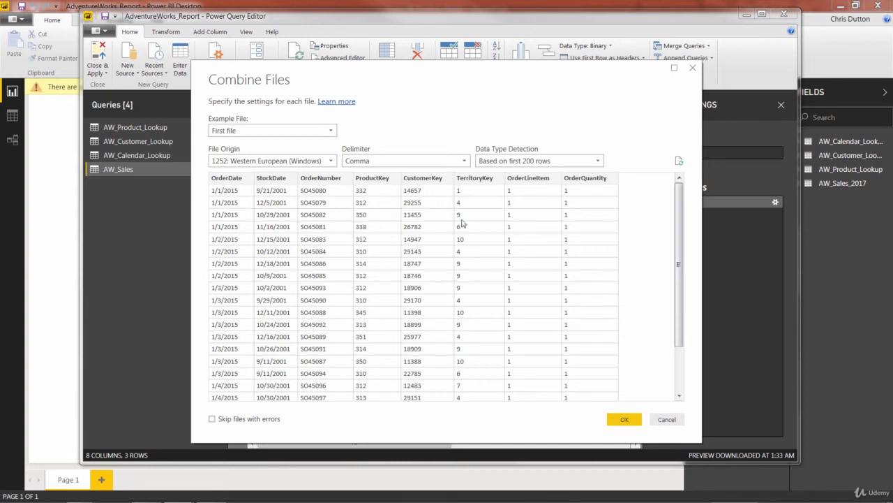
left_click(616, 416)
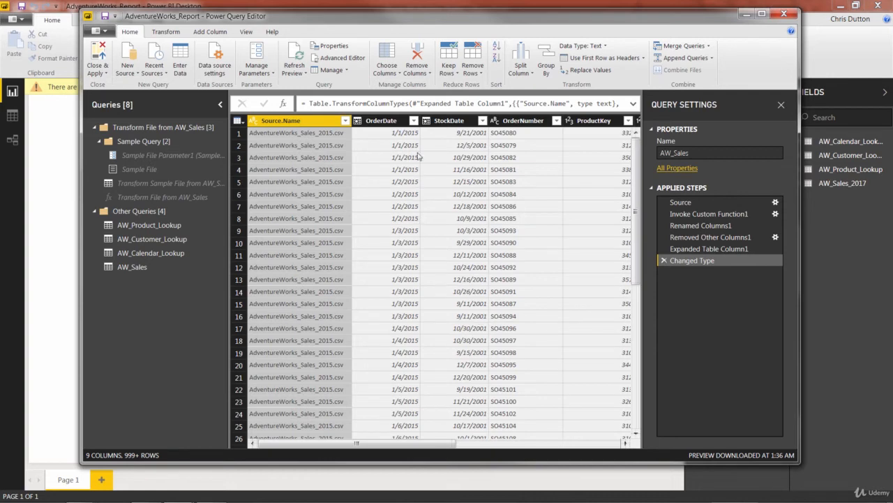
- Examine the OrderDate filter list, loading the full list of dates, and scroll across the combined table's columns
left_click(413, 121)
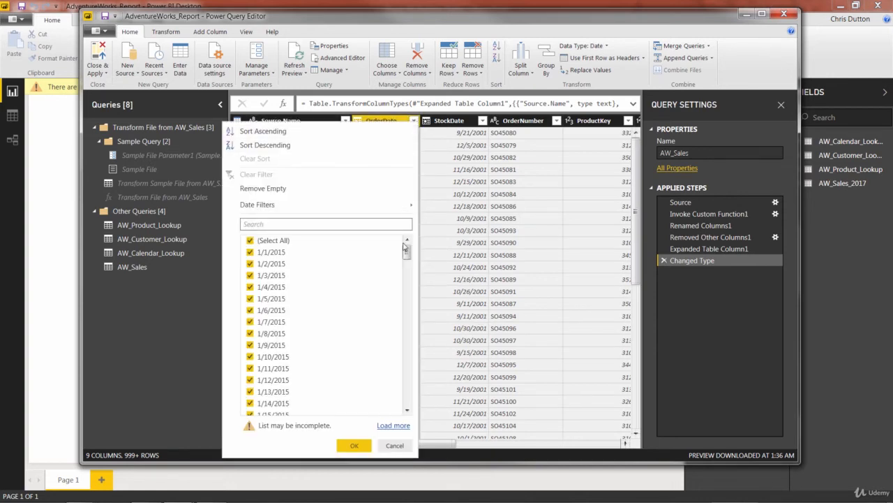
left_click(393, 425)
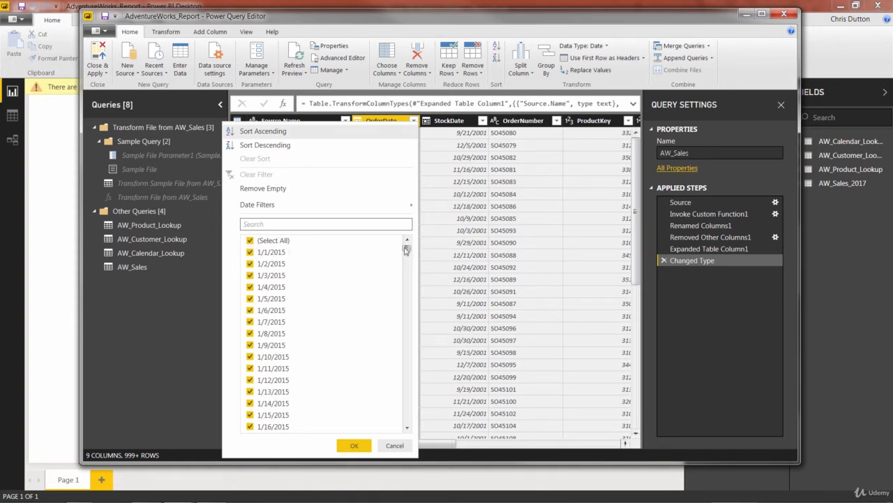
left_click_drag(407, 249, 409, 432)
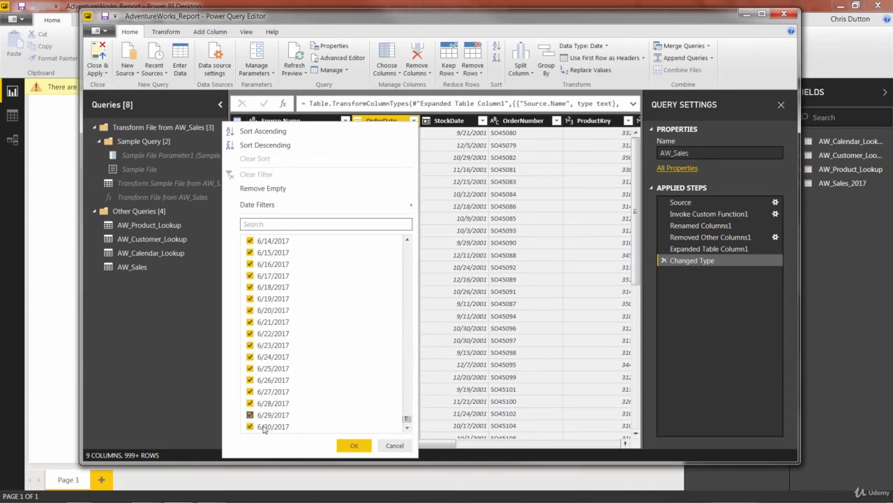
left_click(394, 444)
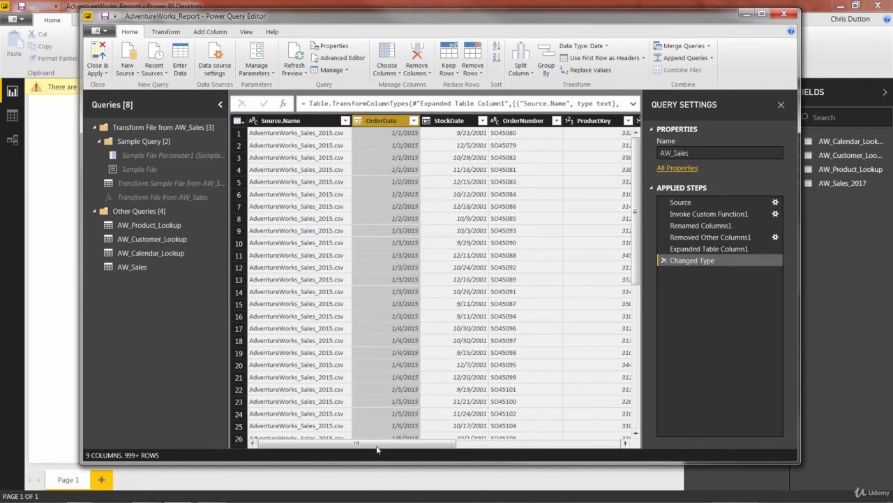
left_click_drag(381, 444, 572, 448)
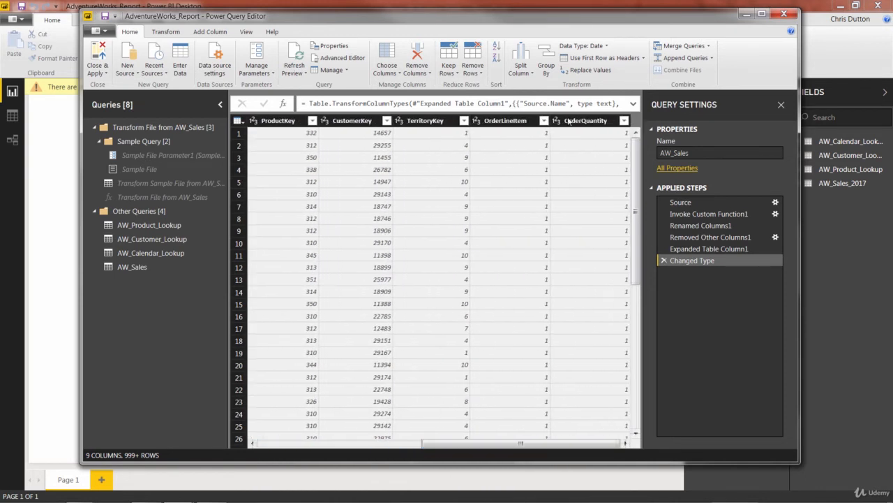
left_click_drag(511, 445, 317, 442)
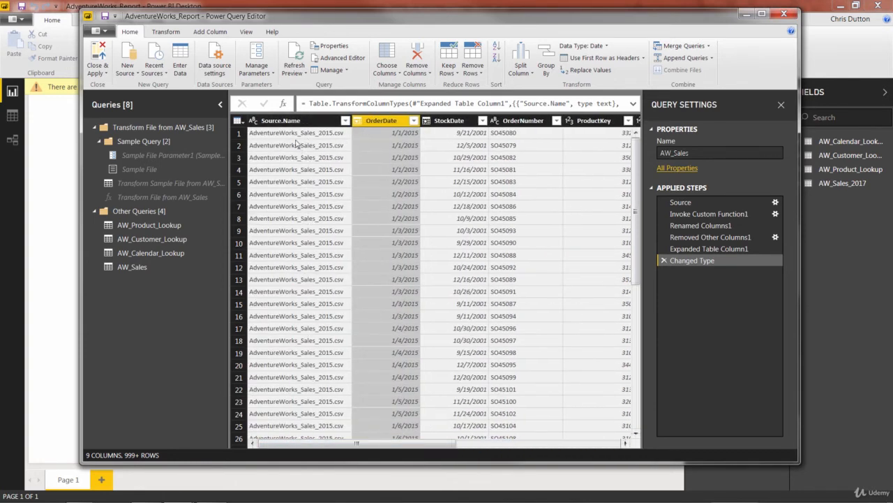
- Examine the Source.Name filter list, loading the full list of source file names
left_click(345, 121)
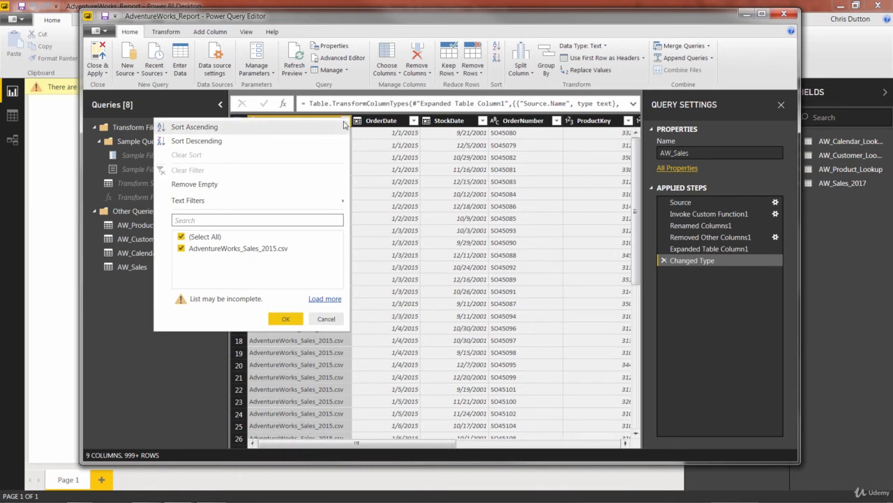
left_click(315, 299)
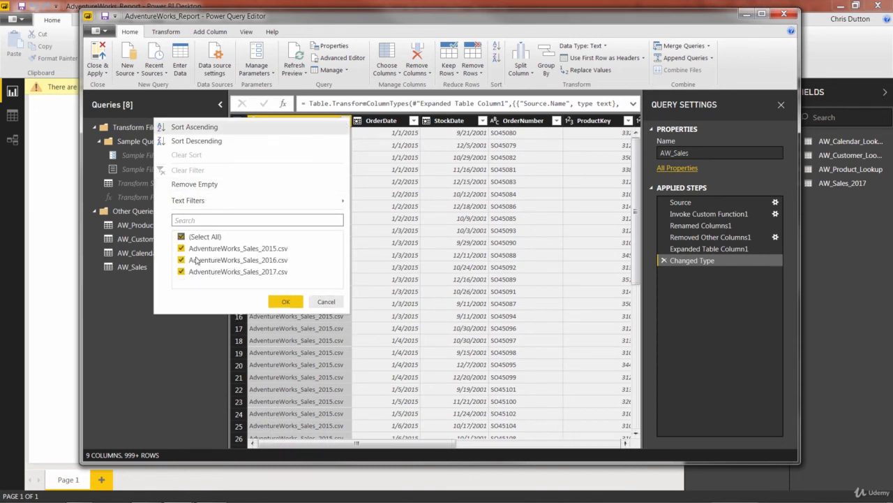
left_click(326, 302)
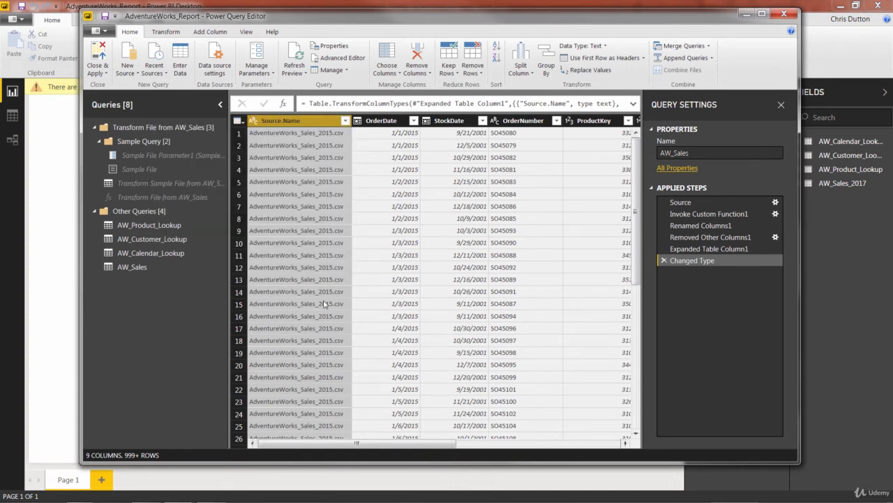
- Remove the Source.Name column from the AW_Sales query
right_click(315, 123)
left_click(337, 143)
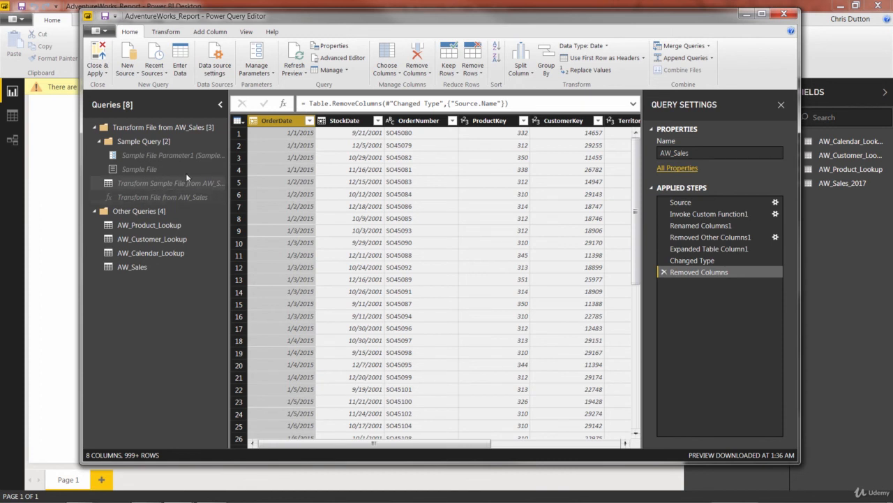
- Close and apply the query changes to the report, then open the relationships view
left_click(95, 128)
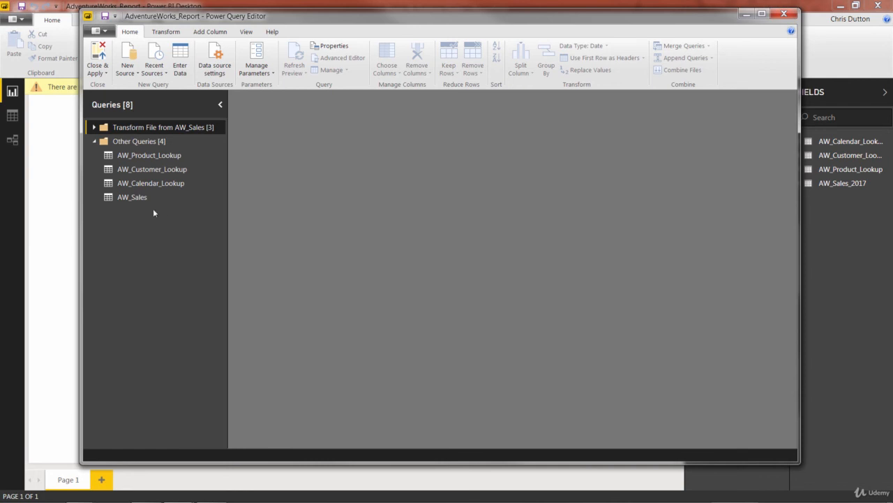
left_click(135, 197)
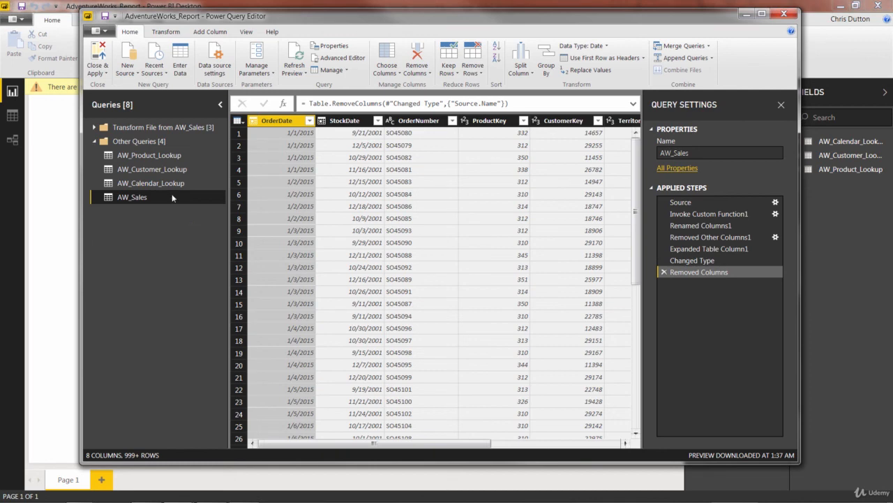
left_click(98, 54)
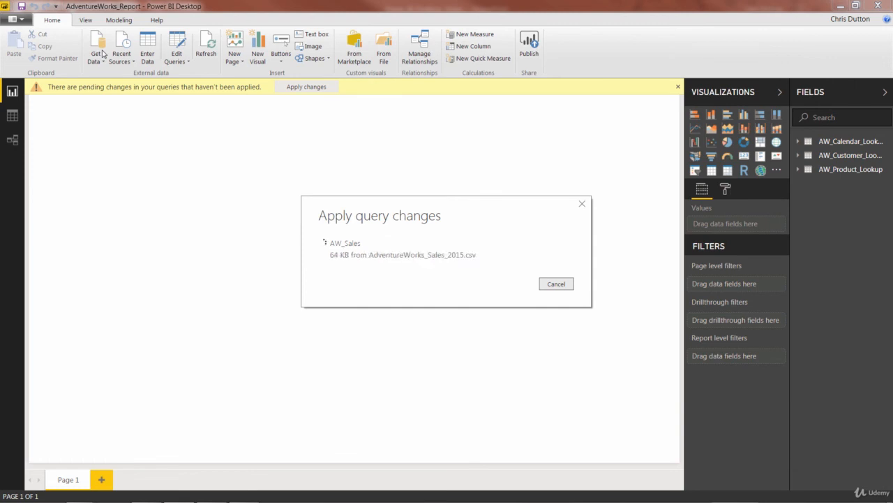
left_click(8, 141)
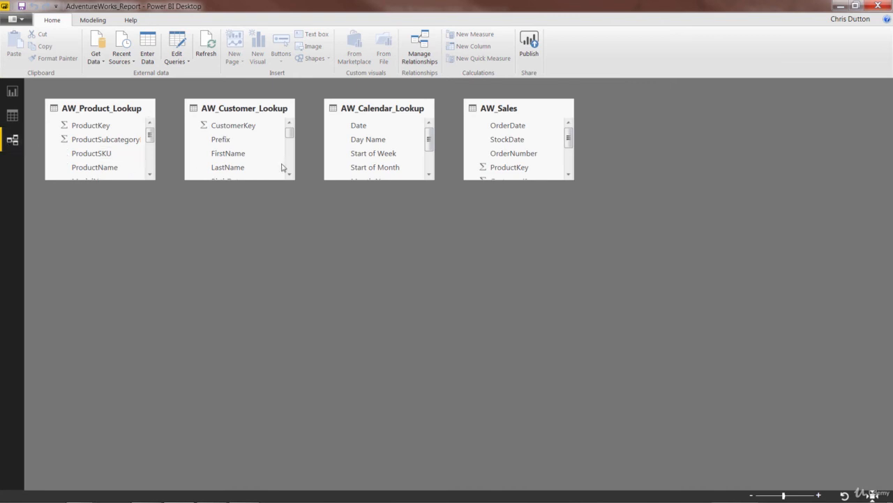